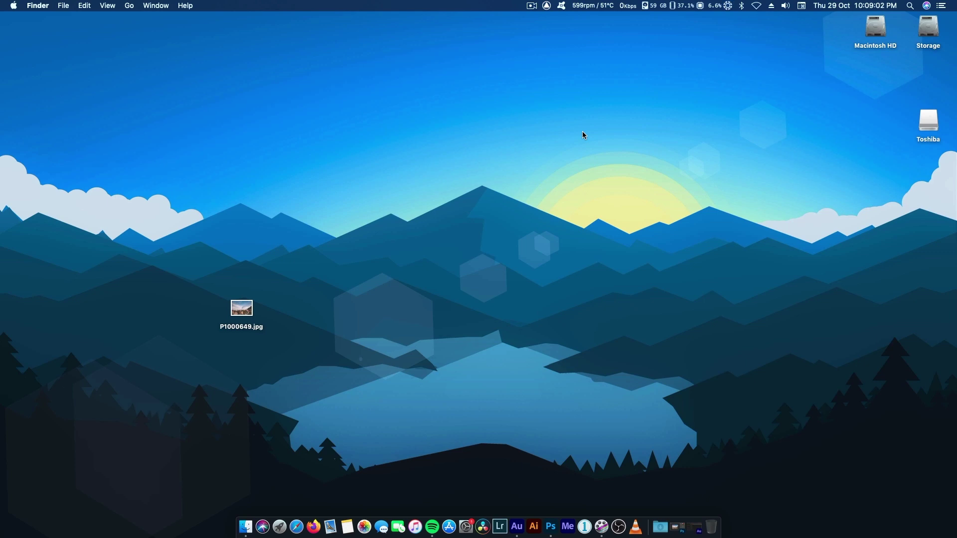
# Preview the P1000649.jpg photo on the desktop with Quick Look.
pyautogui.click(244, 308)
pyautogui.press('space')
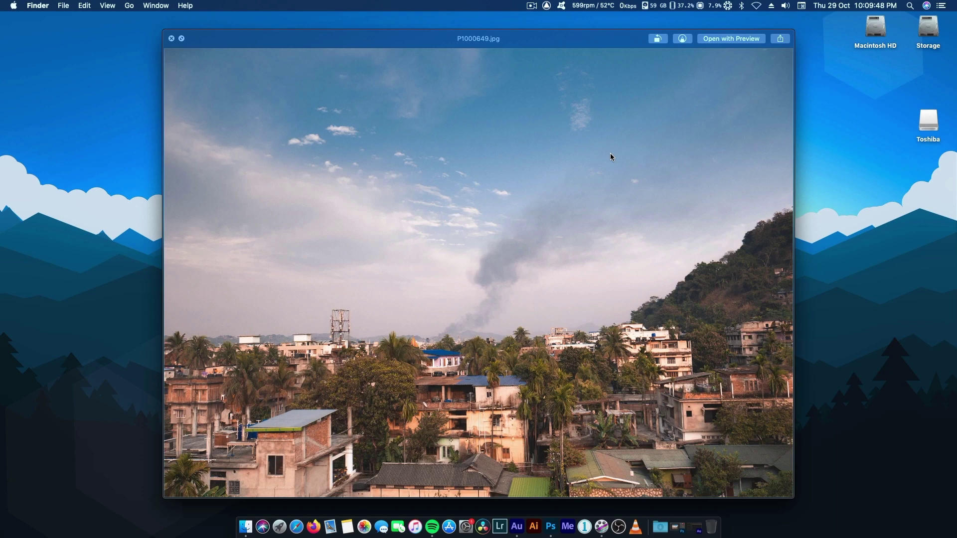
pyautogui.press('space')
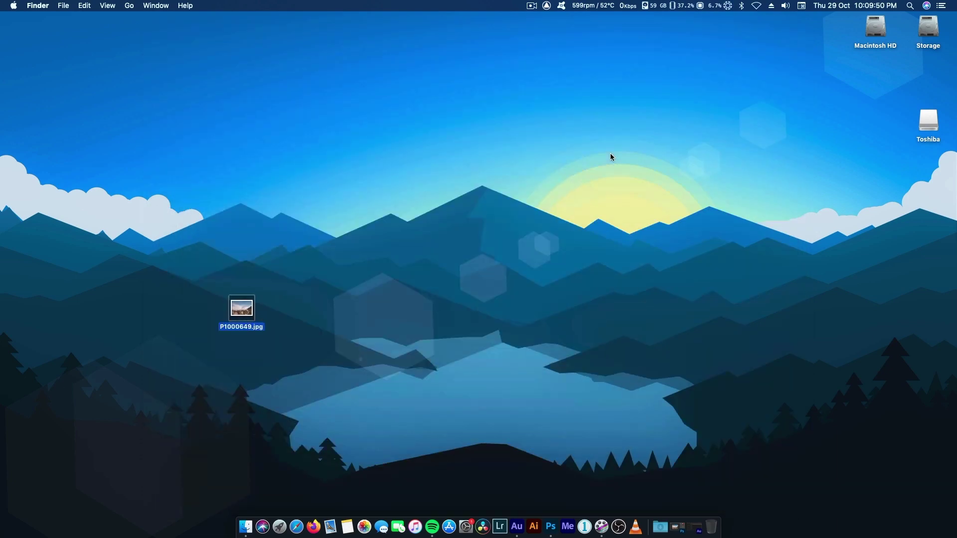
# Switch to Photoshop and crop P1000649.jpg to a 16:10 ratio, keeping the photo's top edge and trimming only its lower part.
pyautogui.click(676, 527)
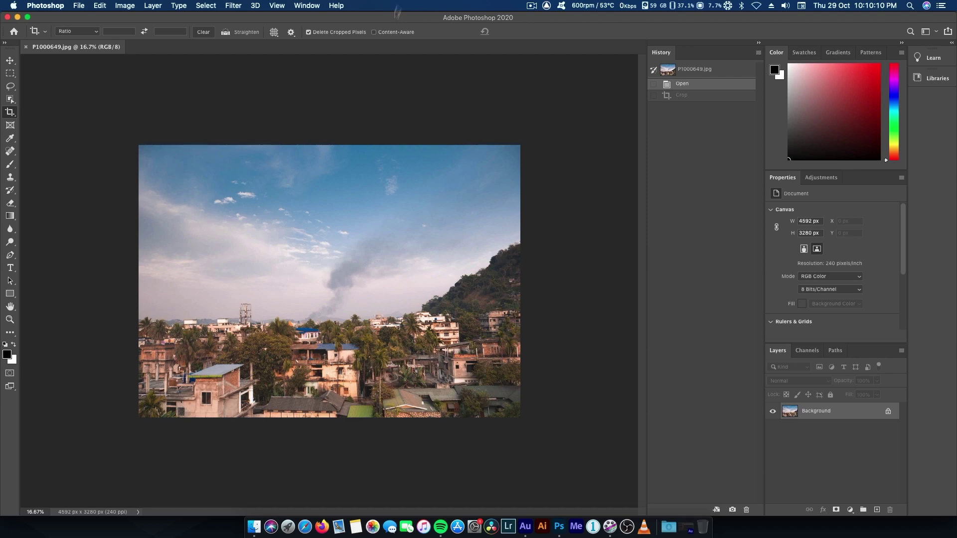
pyautogui.click(130, 31)
pyautogui.write('16')
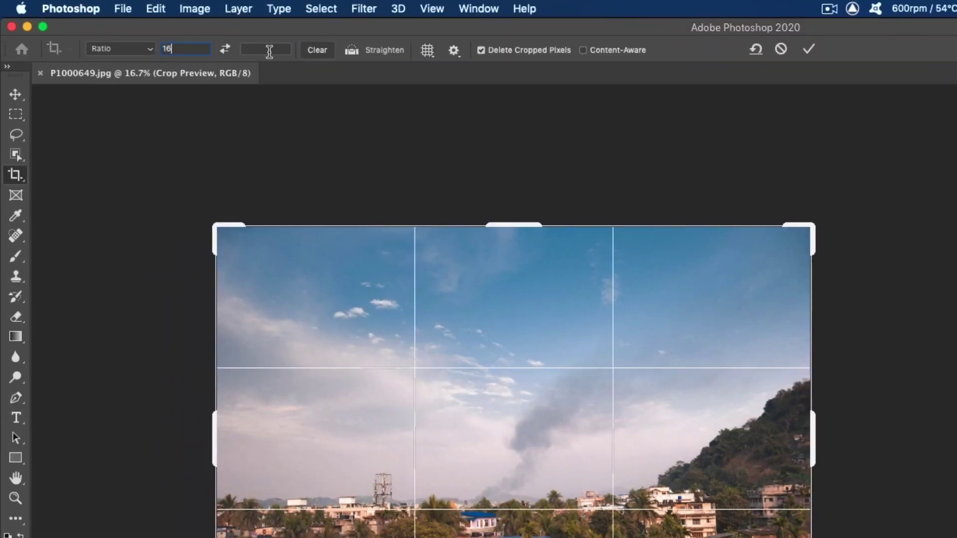
pyautogui.click(269, 50)
pyautogui.write('10')
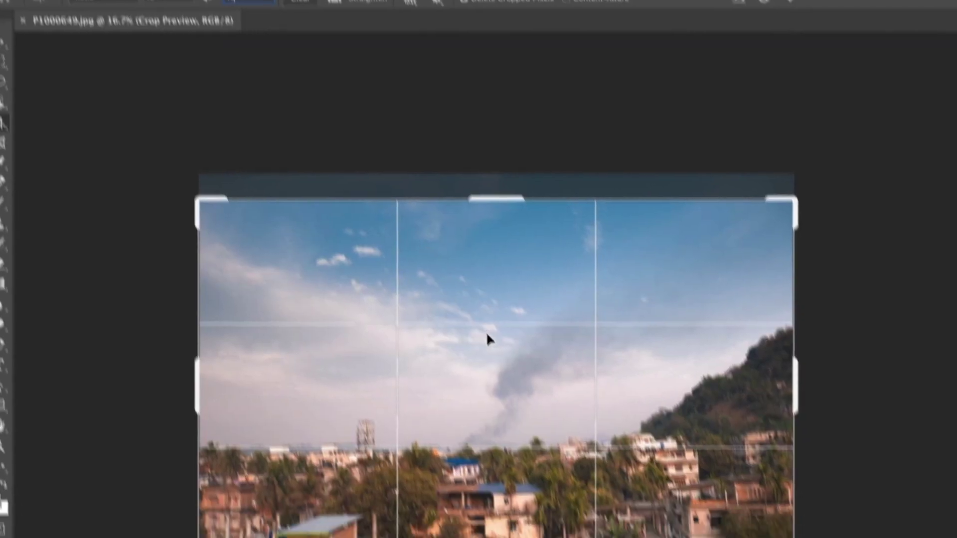
pyautogui.moveTo(511, 439); pyautogui.dragTo(509, 450)
pyautogui.moveTo(460, 293); pyautogui.dragTo(460, 293)
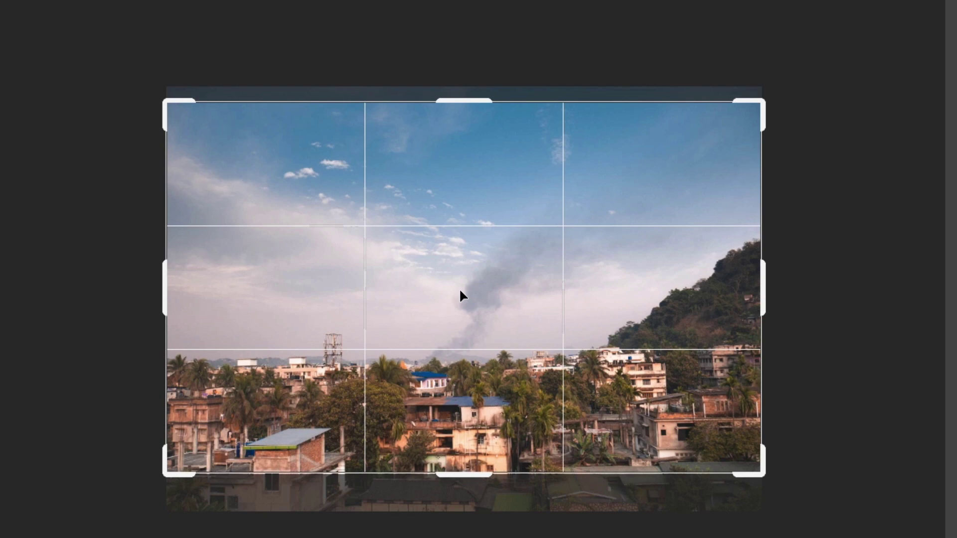
pyautogui.moveTo(460, 291); pyautogui.dragTo(461, 307)
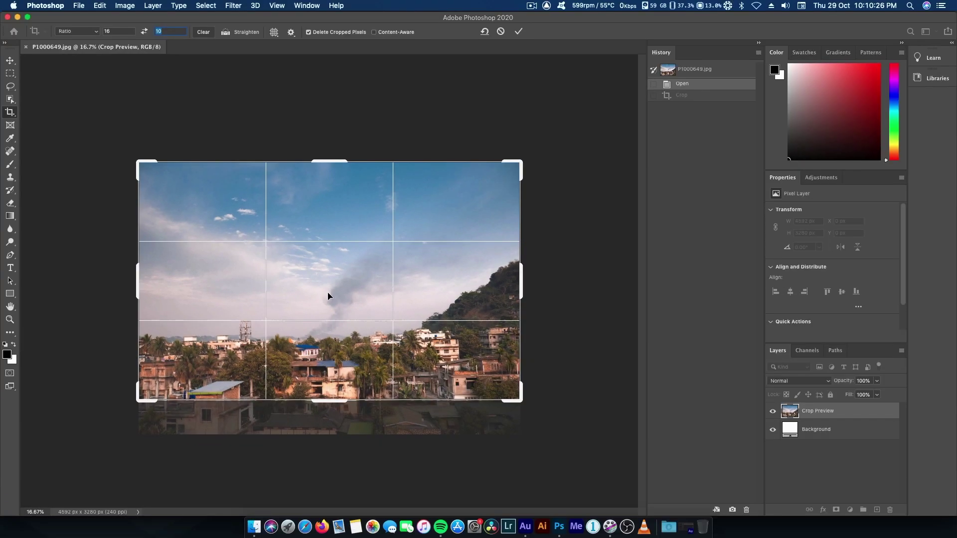
pyautogui.click(519, 31)
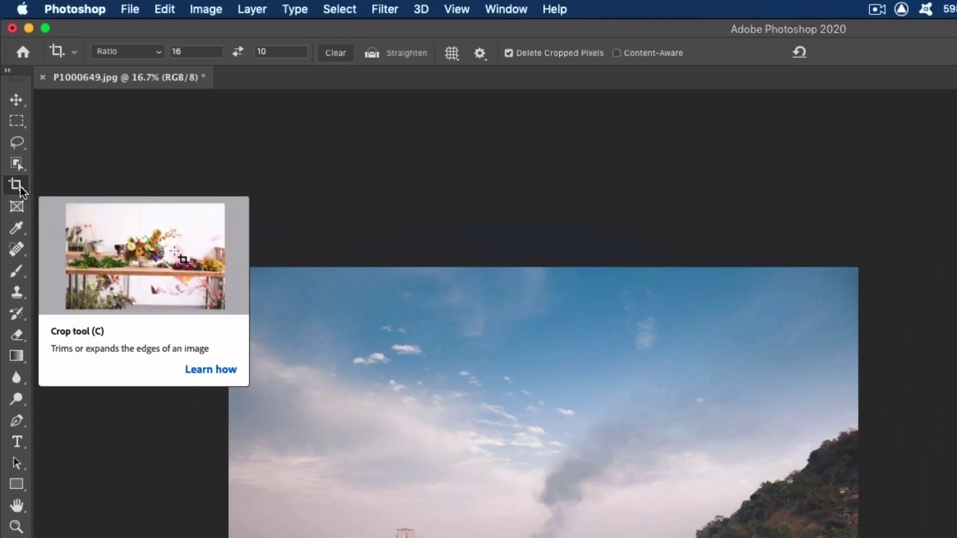
# Draw a slice with the Slice tool over the left half of the photo, ending at its vertical centre.
pyautogui.rightClick(10, 112)
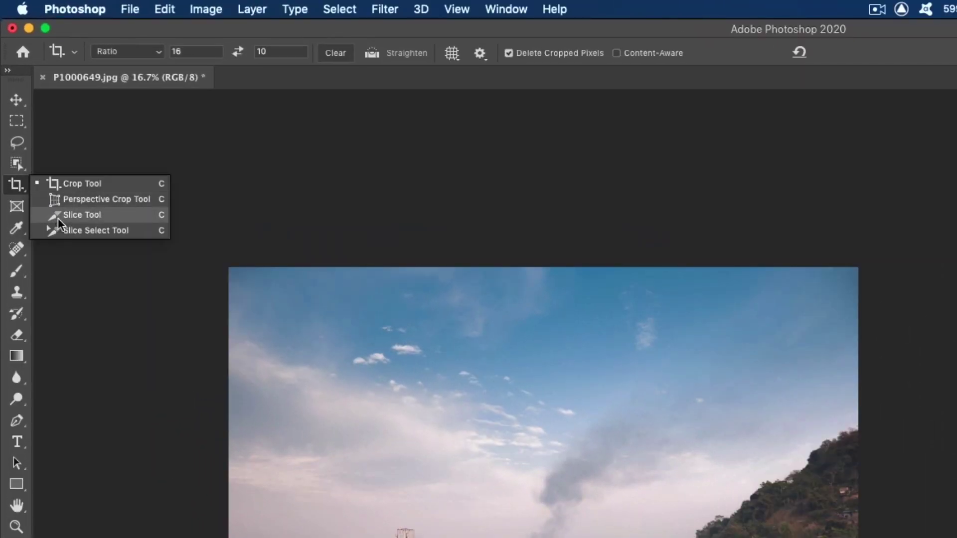
pyautogui.click(99, 220)
pyautogui.moveTo(136, 231); pyautogui.dragTo(408, 537)
pyautogui.moveTo(295, 441); pyautogui.dragTo(404, 454)
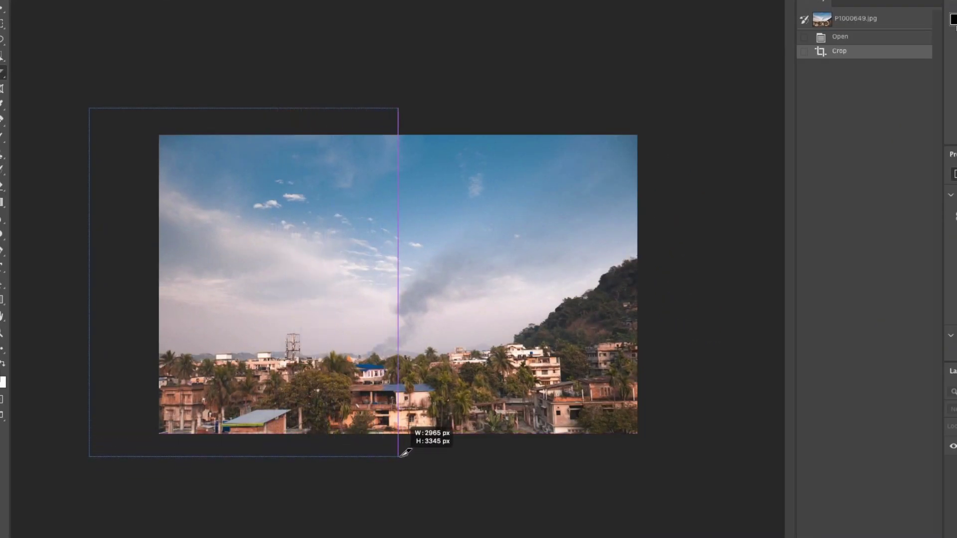
pyautogui.moveTo(405, 454); pyautogui.dragTo(405, 452)
pyautogui.moveTo(405, 452); pyautogui.dragTo(405, 452)
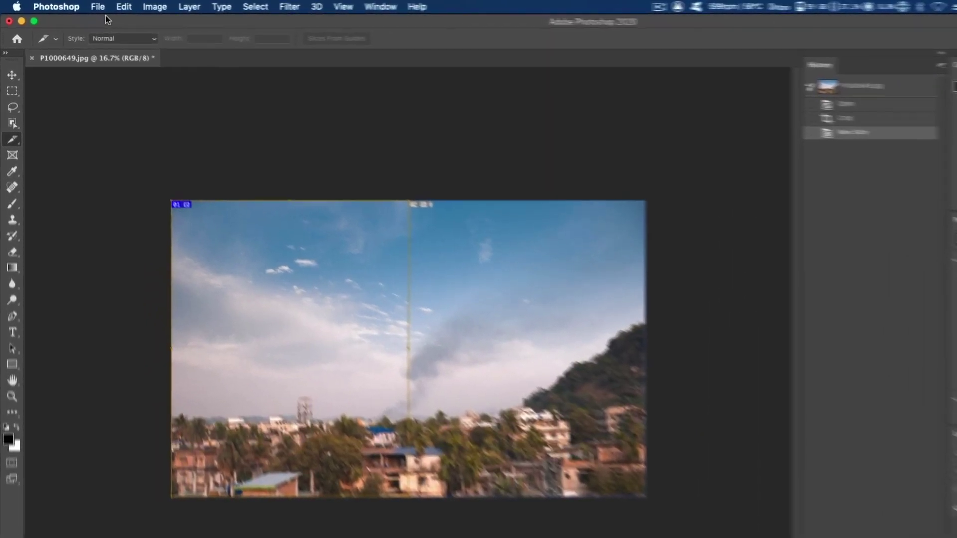
# Open the sliced photo for export with Save for Web (Legacy).
pyautogui.click(102, 7)
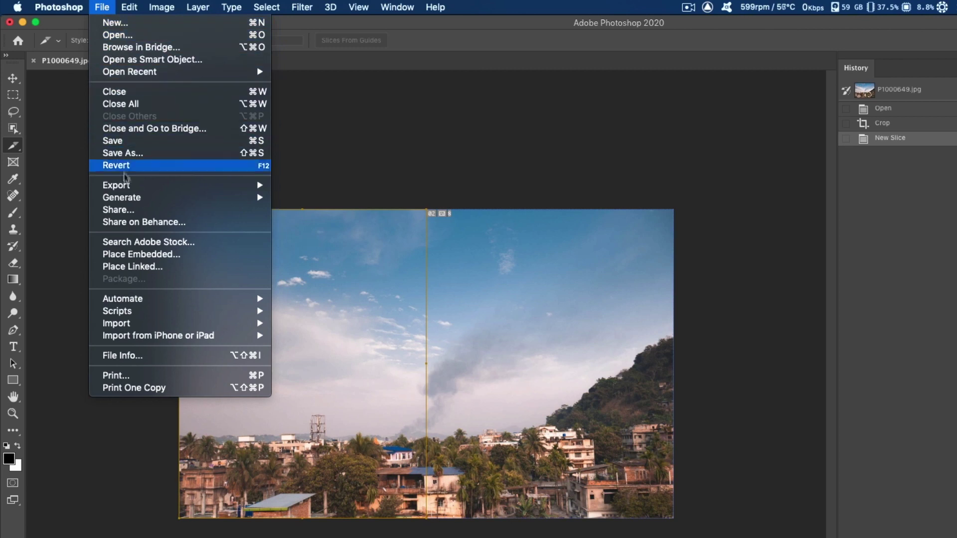
pyautogui.moveTo(128, 187)
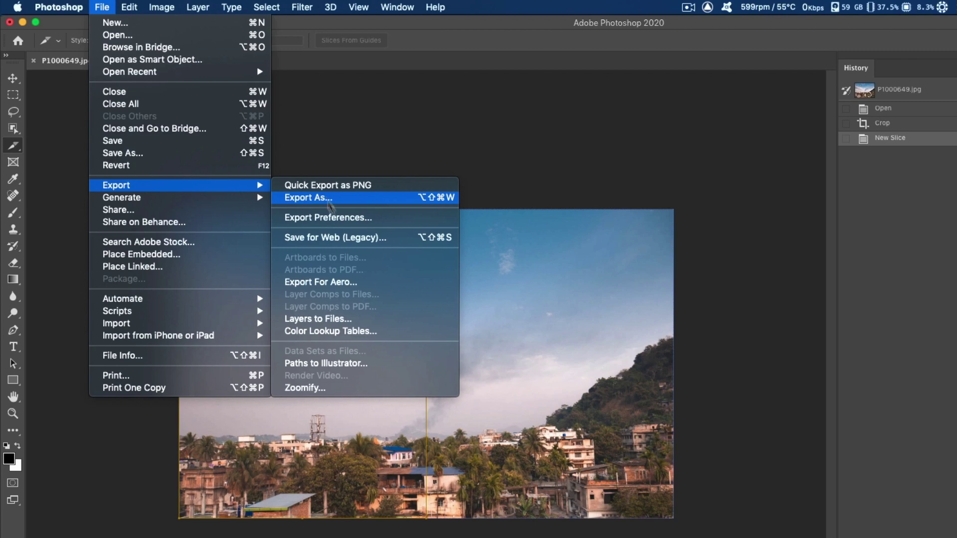
pyautogui.click(343, 238)
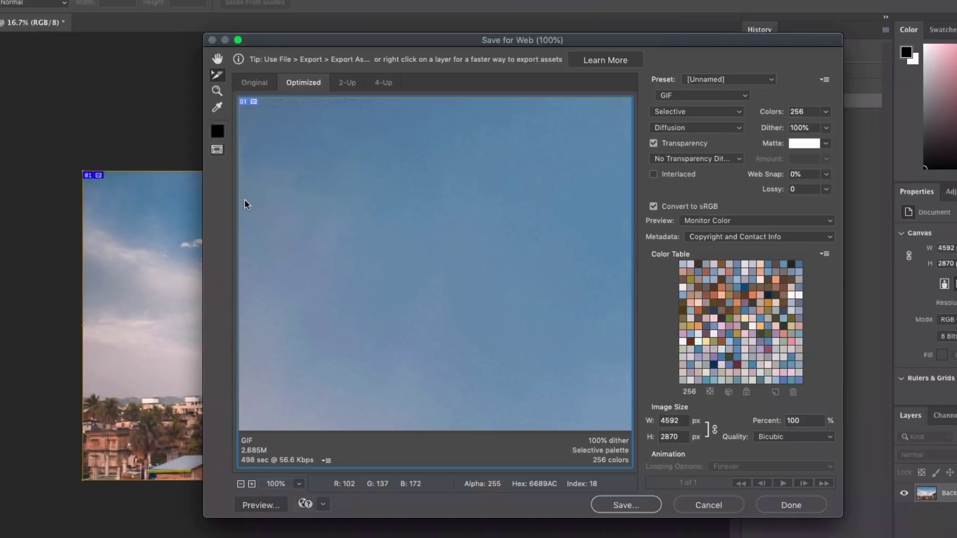
pyautogui.click(240, 484)
pyautogui.click(240, 483)
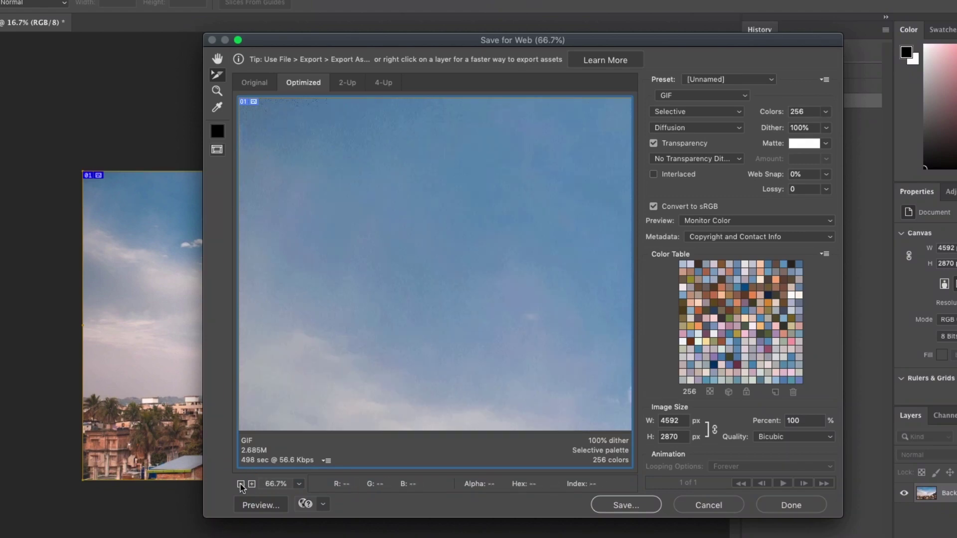
pyautogui.click(240, 483)
pyautogui.click(241, 484)
pyautogui.click(241, 484)
pyautogui.click(240, 483)
pyautogui.click(240, 483)
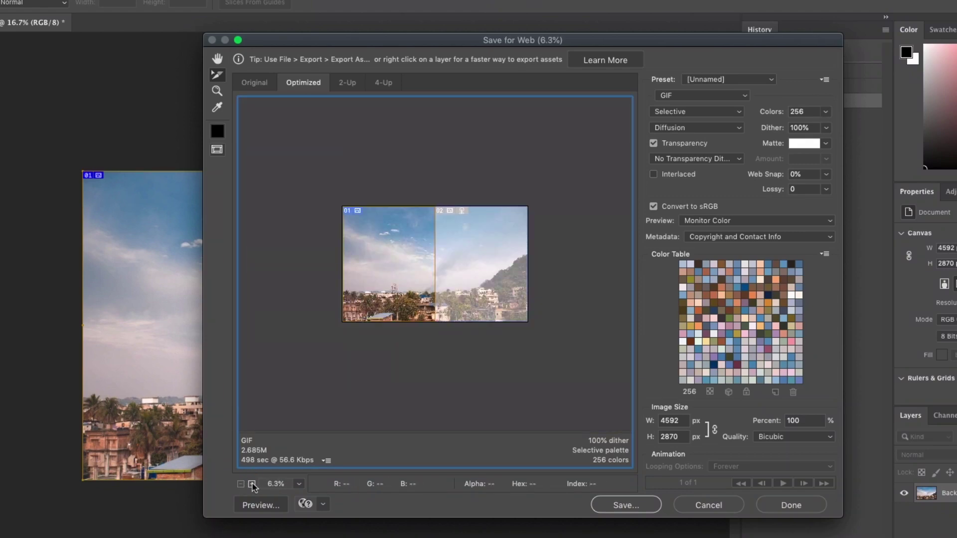
pyautogui.click(252, 483)
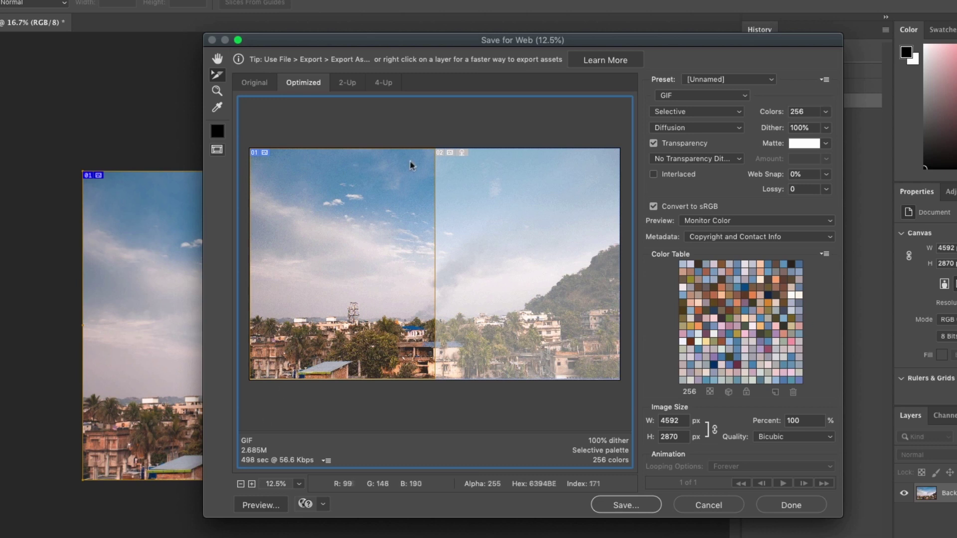
# Set the left slice's export format to JPEG with quality 100.
pyautogui.click(744, 95)
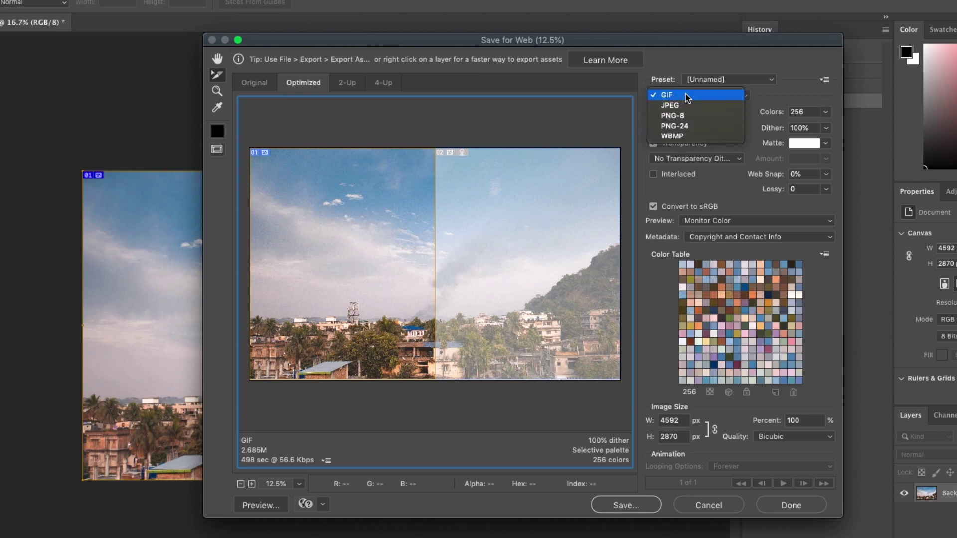
pyautogui.click(694, 106)
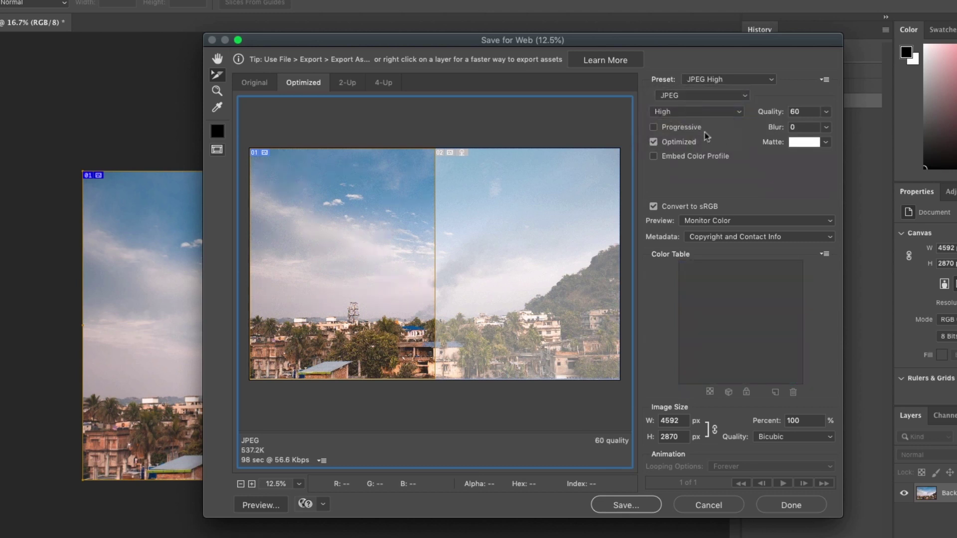
pyautogui.click(825, 112)
pyautogui.moveTo(802, 129); pyautogui.dragTo(839, 129)
pyautogui.click(782, 176)
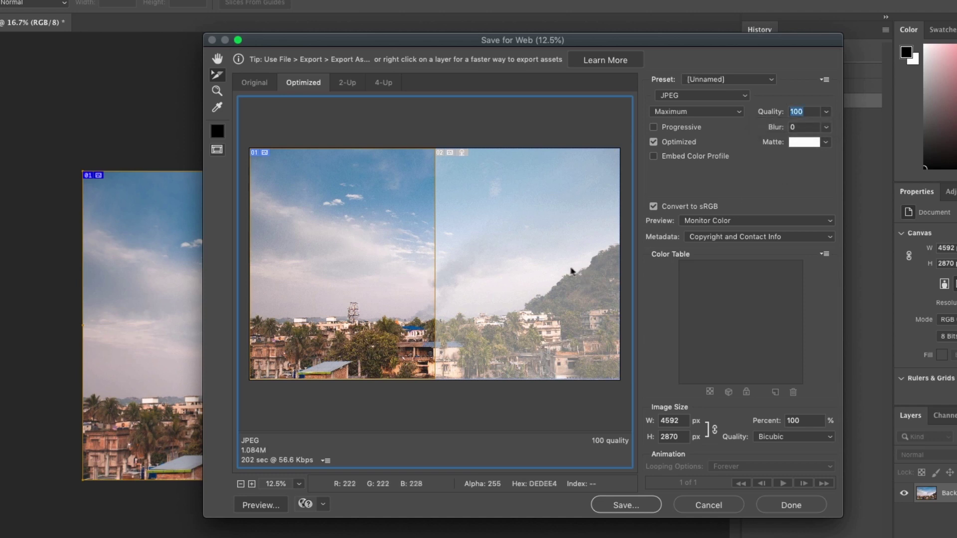
# Select the right slice and set its export format to JPEG with quality 100 as well.
pyautogui.click(553, 268)
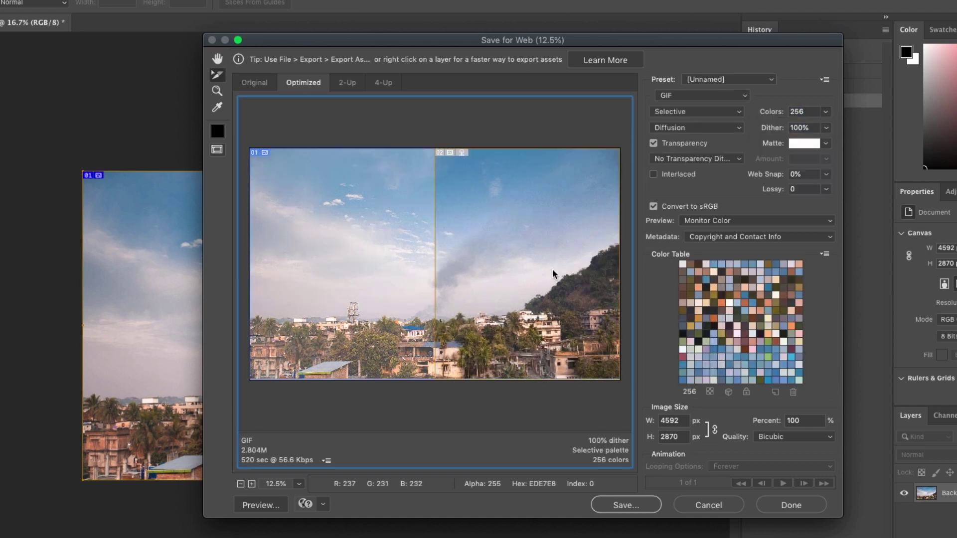
pyautogui.click(376, 227)
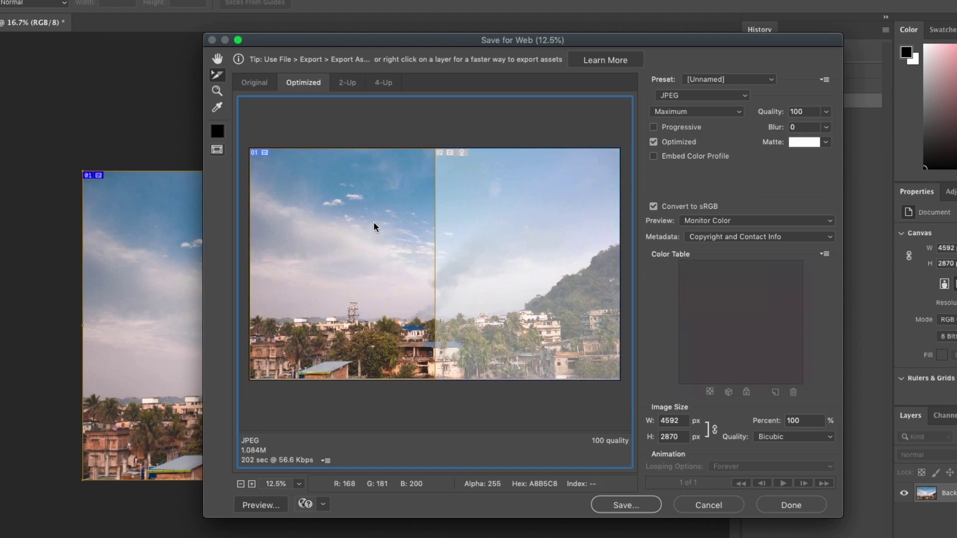
pyautogui.click(445, 230)
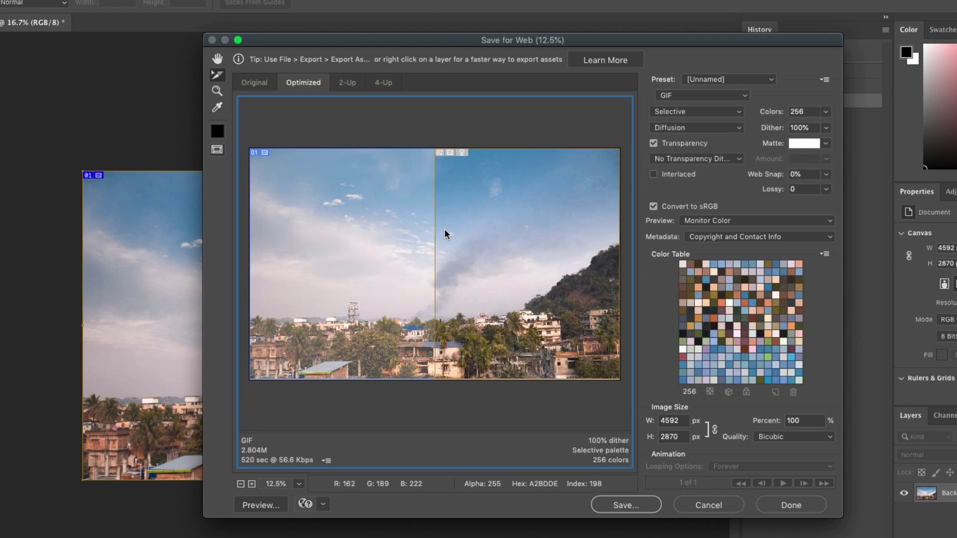
pyautogui.click(702, 95)
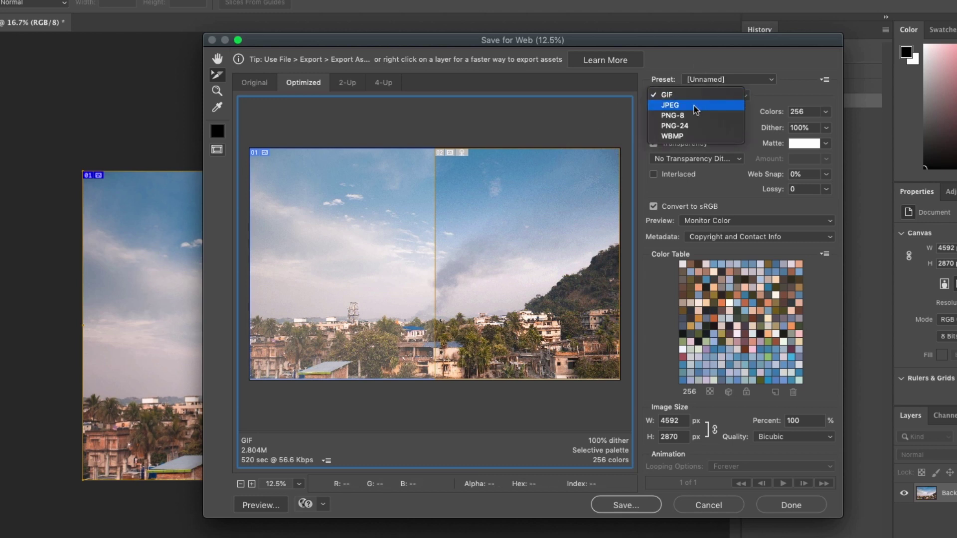
pyautogui.click(705, 103)
pyautogui.click(826, 111)
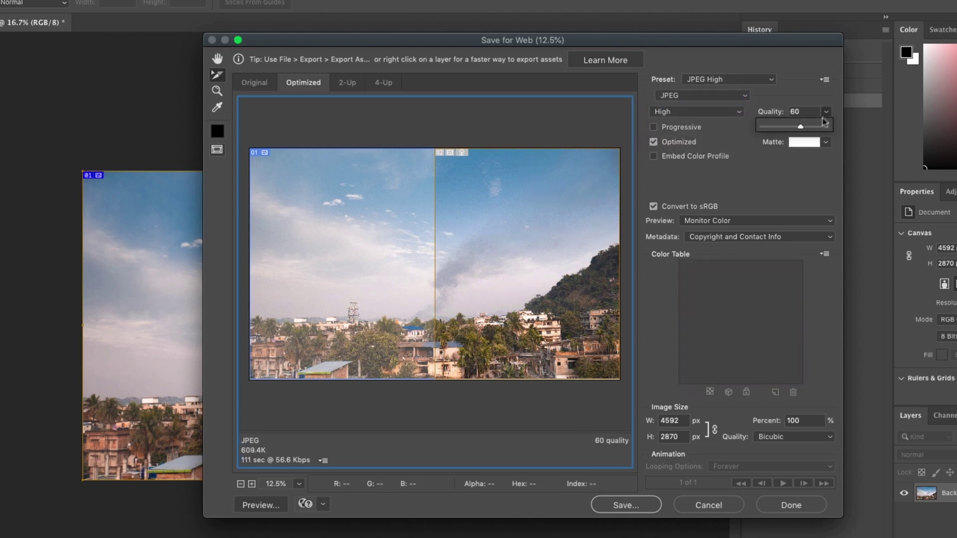
pyautogui.moveTo(801, 127); pyautogui.dragTo(831, 127)
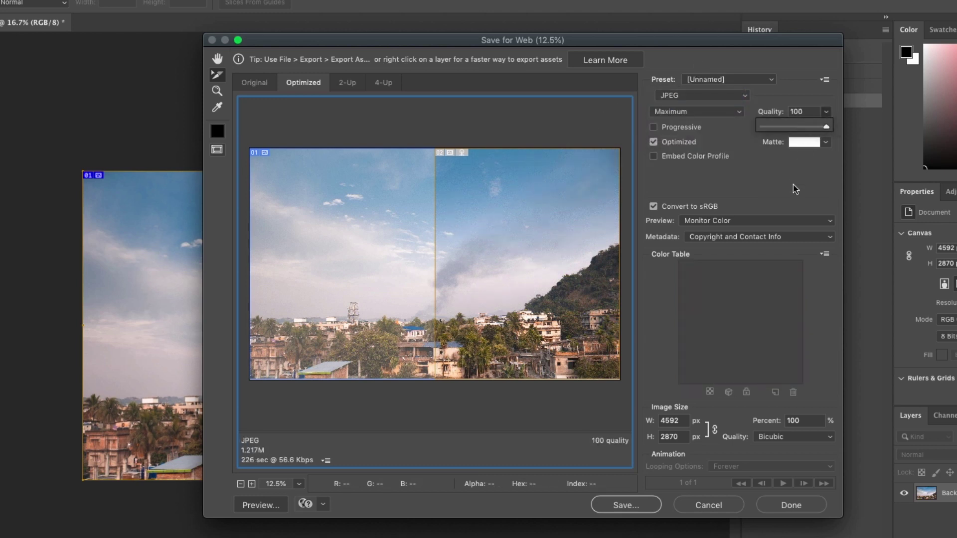
pyautogui.moveTo(408, 230); pyautogui.dragTo(480, 235)
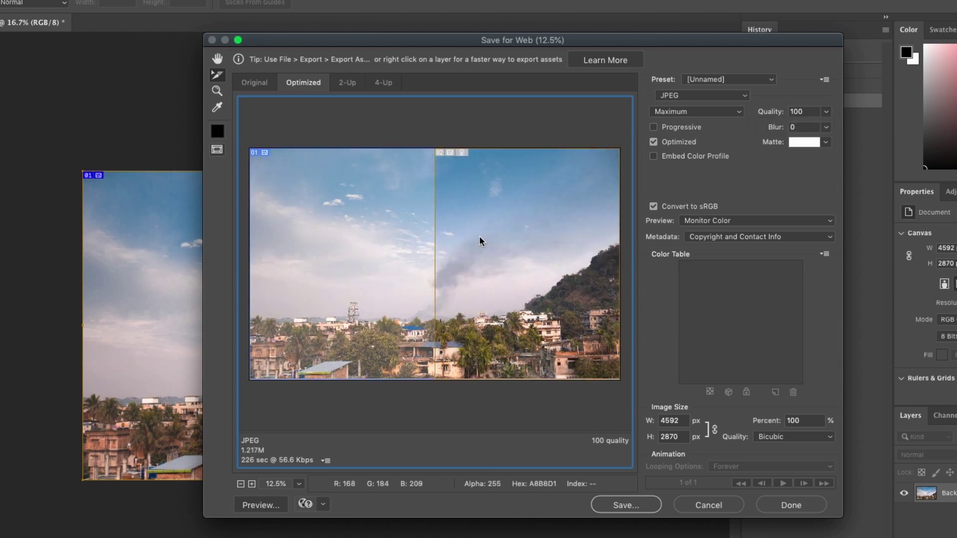
# Save all slices as P1000649.jpg in Documents, with the Images Only format and Default Settings.
pyautogui.click(627, 507)
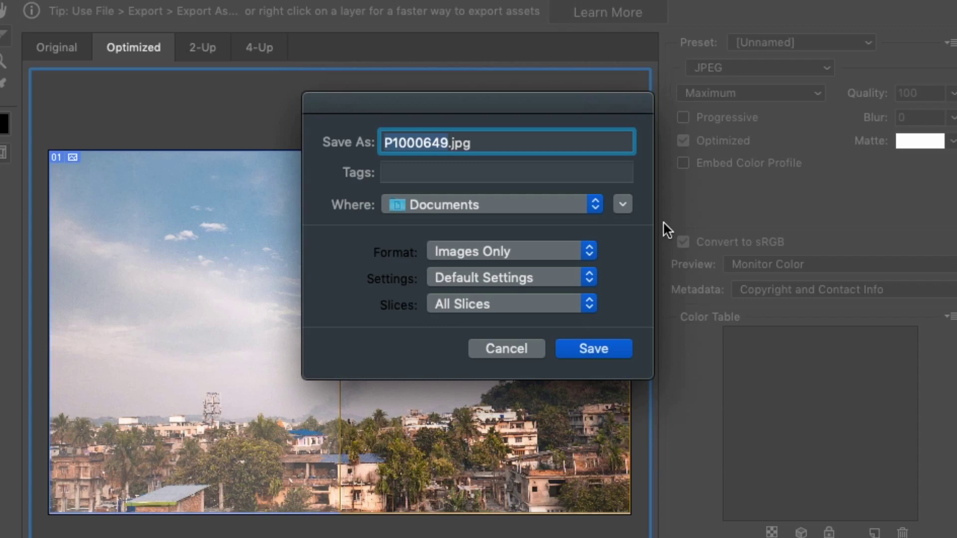
pyautogui.click(539, 304)
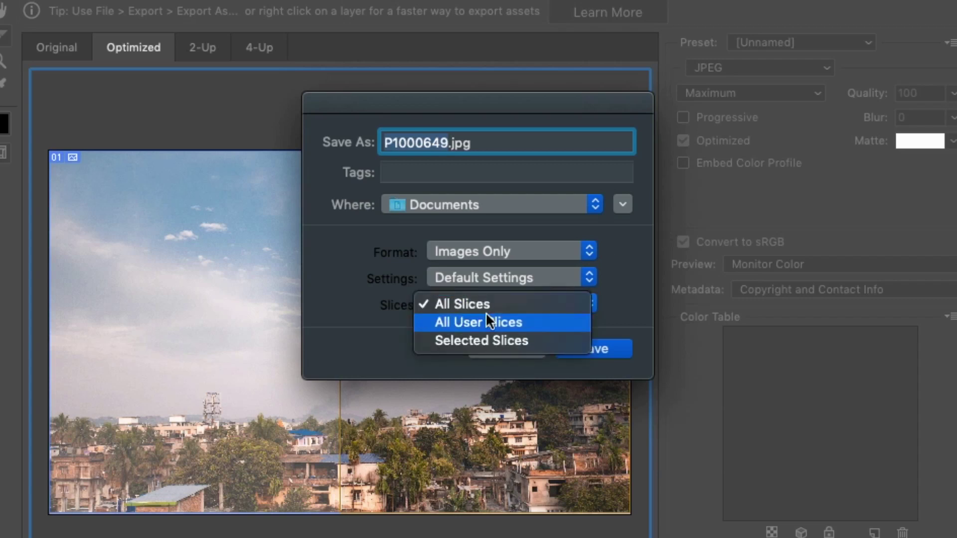
pyautogui.click(366, 354)
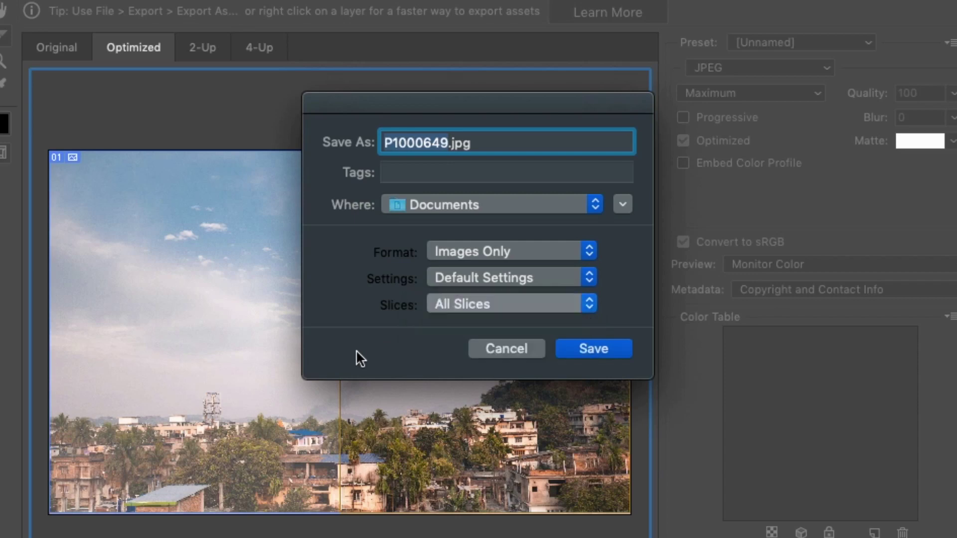
pyautogui.click(584, 354)
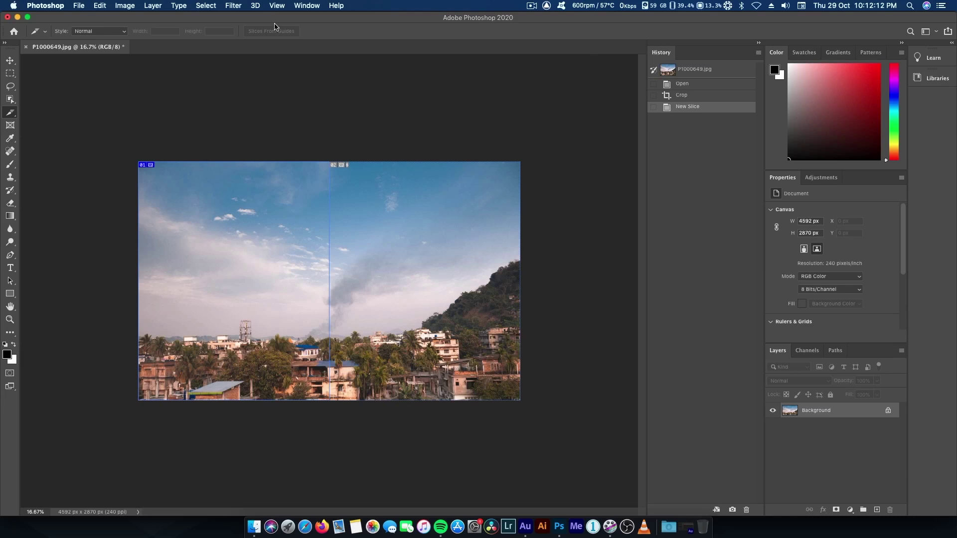
# Switch to Finder and open the images folder inside Documents.
pyautogui.press('super+Tab')
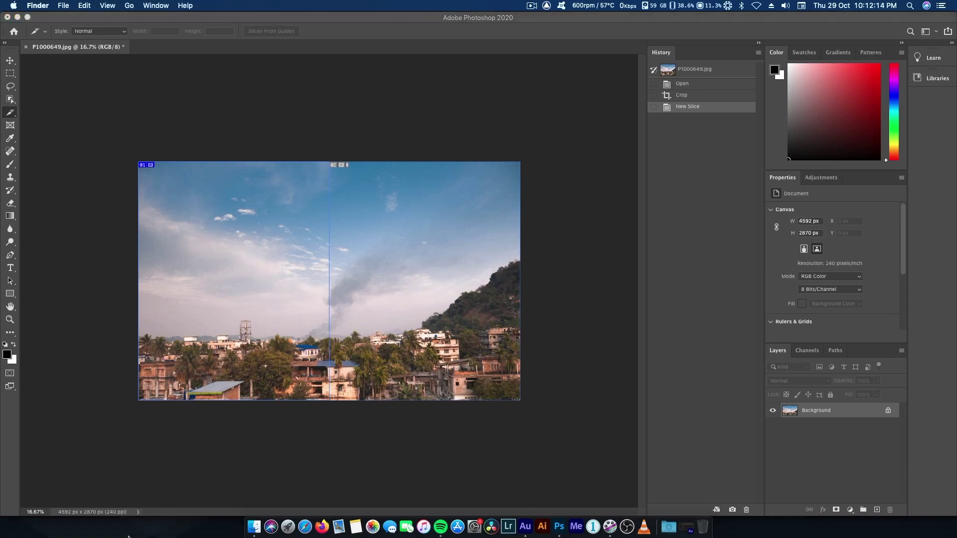
pyautogui.click(129, 6)
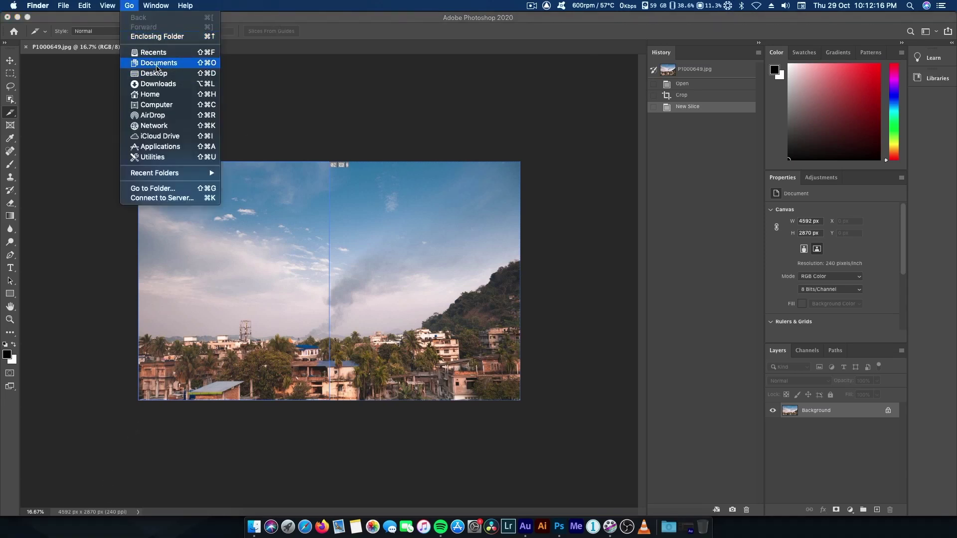
pyautogui.click(150, 63)
pyautogui.doubleClick(486, 177)
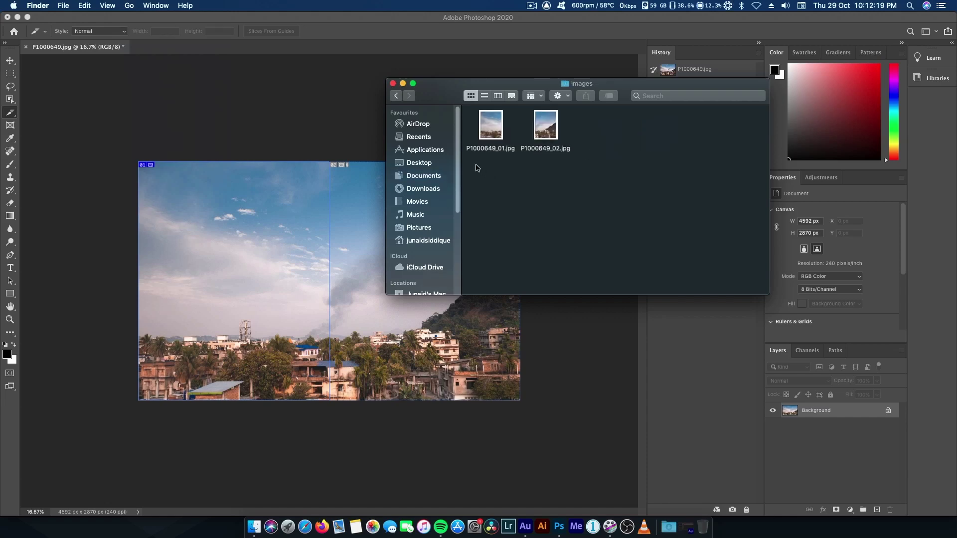
# Preview the two exported slices, P1000649_01.jpg and P1000649_02.jpg, with Quick Look.
pyautogui.click(486, 131)
pyautogui.press('space')
pyautogui.press('Right')
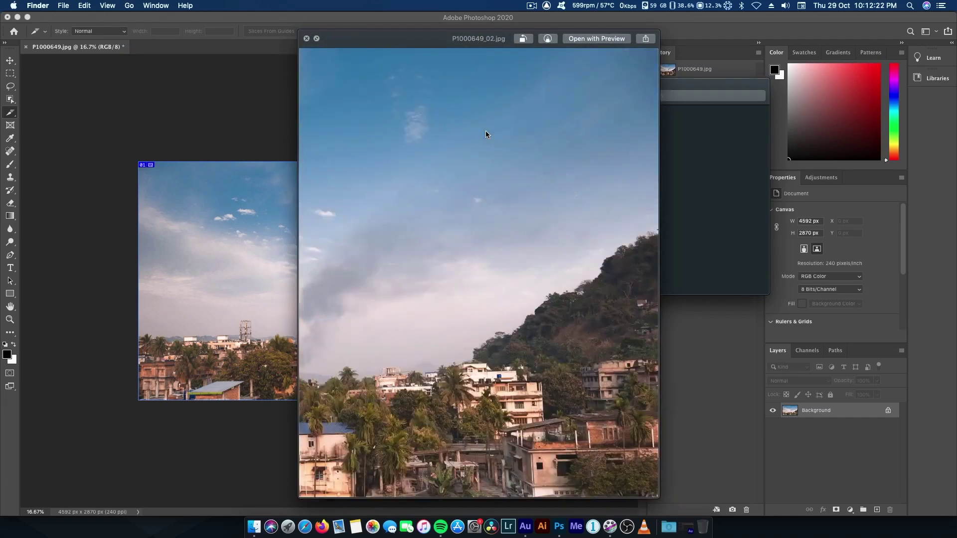
pyautogui.press('Left')
pyautogui.press('space')
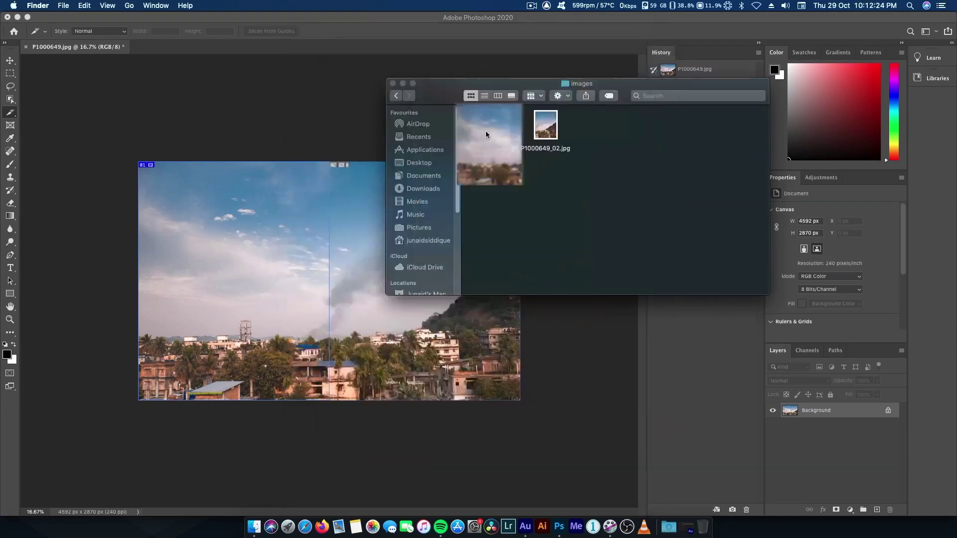